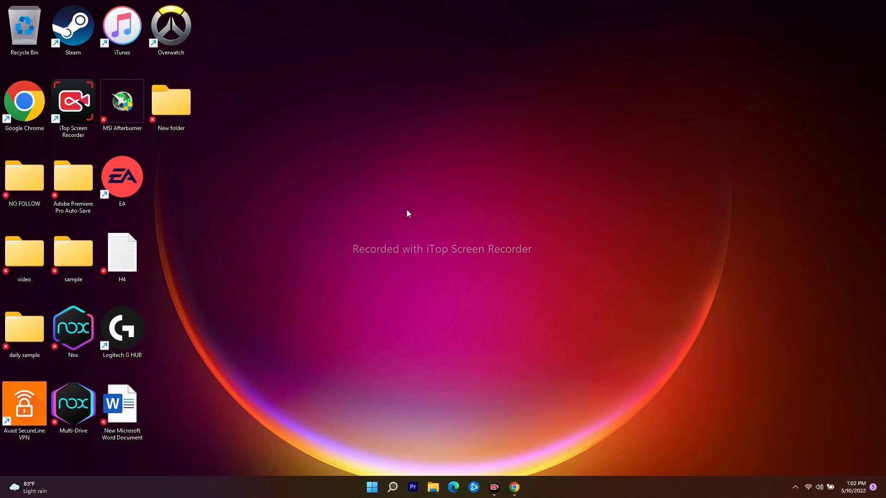
Find and launch the Minecraft Launcher, and minimize its window once the login screen has loaded
click(392, 488)
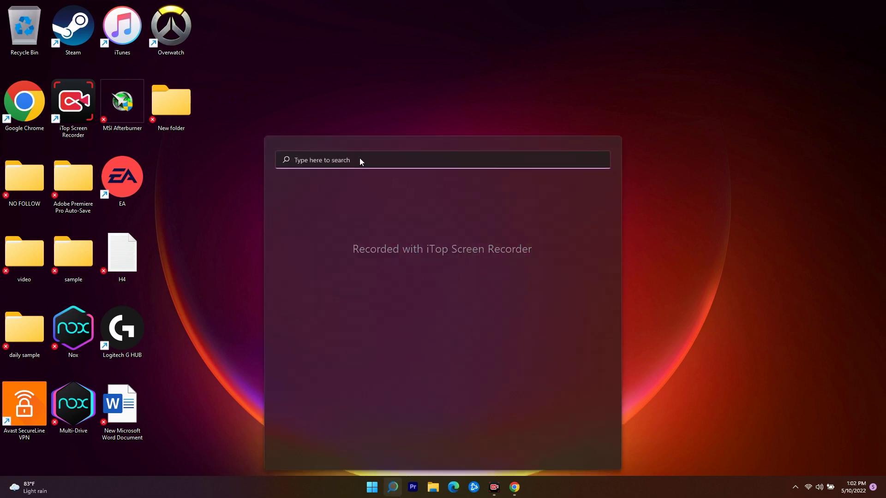
text(mine)
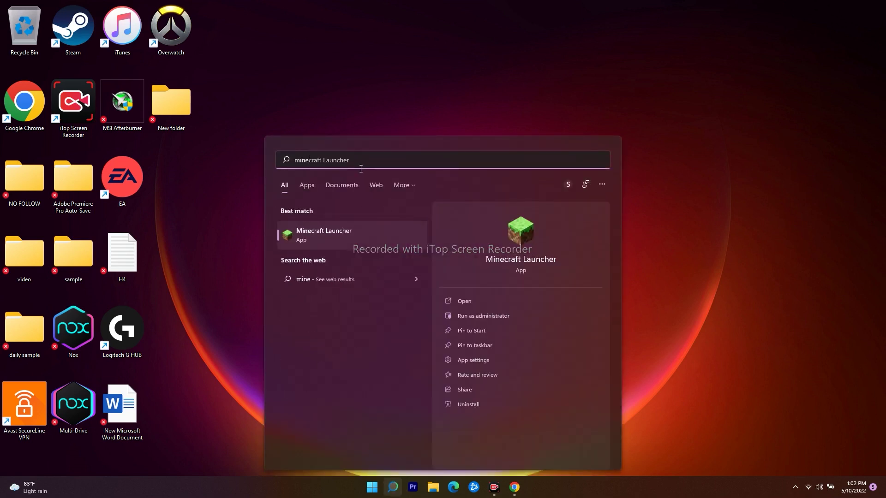
click(370, 227)
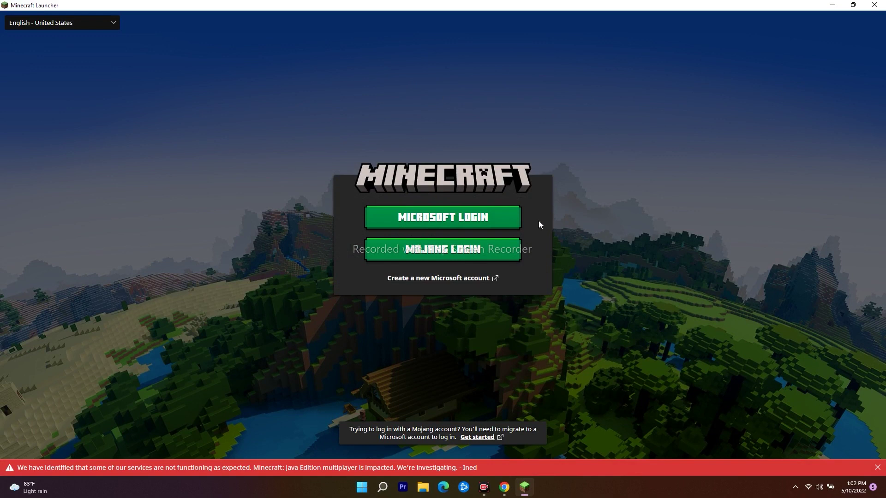
click(833, 5)
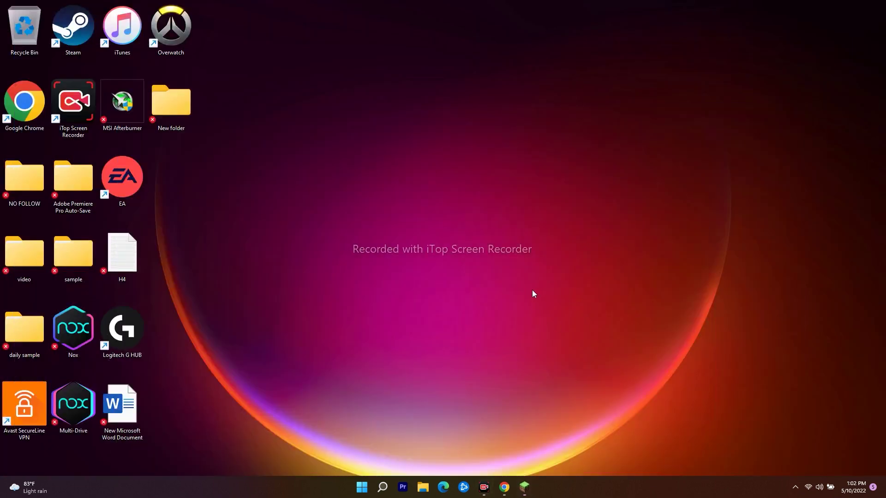
Open the Microsoft Store, check which account is signed in, and close the Store
click(382, 487)
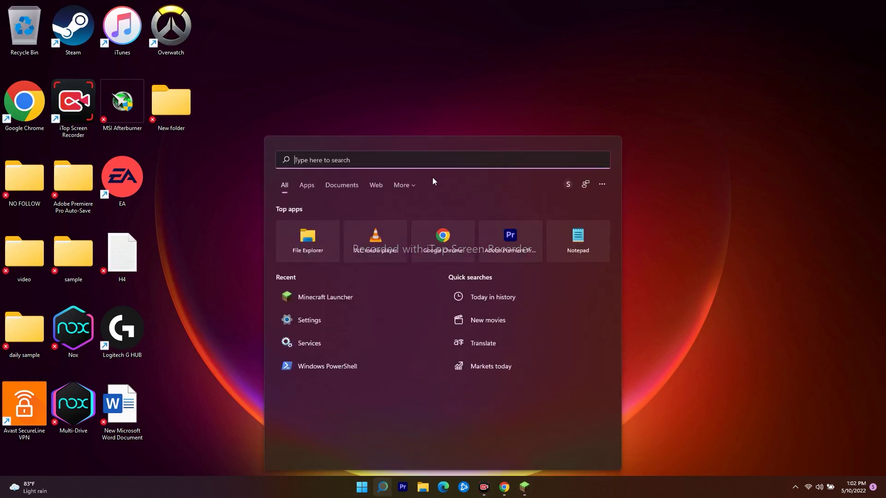
text(micro)
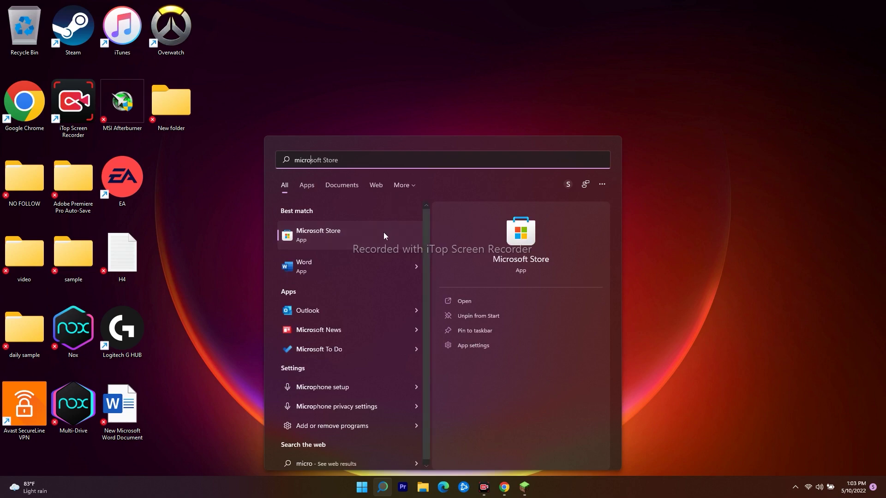
click(384, 234)
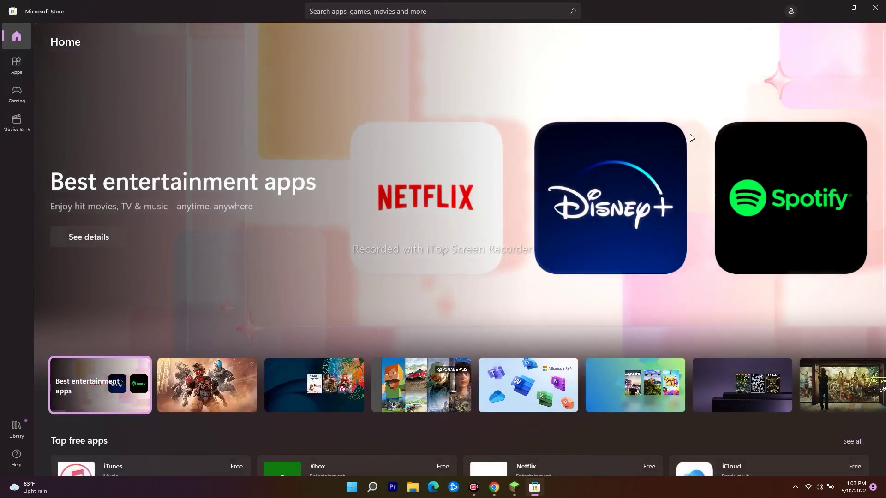
click(790, 14)
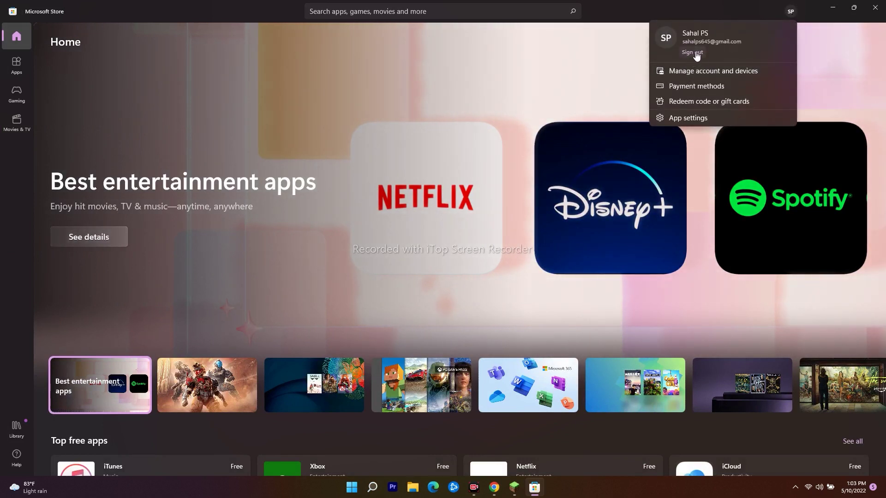
click(551, 65)
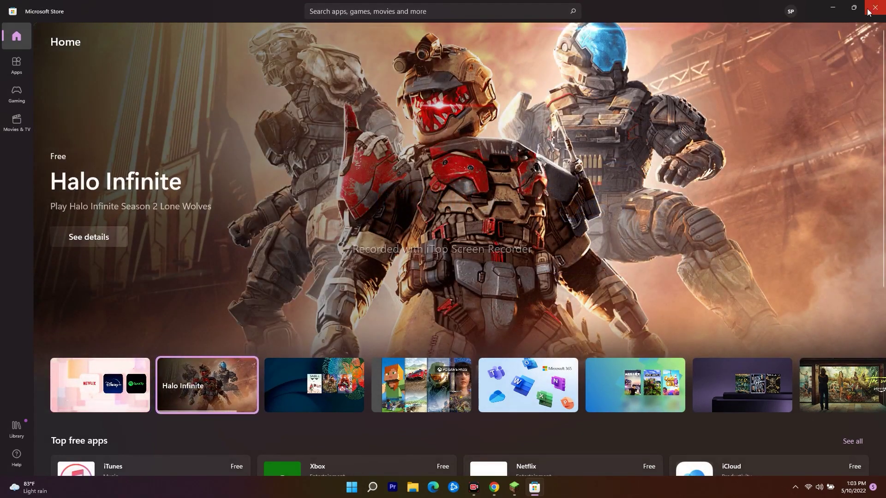
click(875, 7)
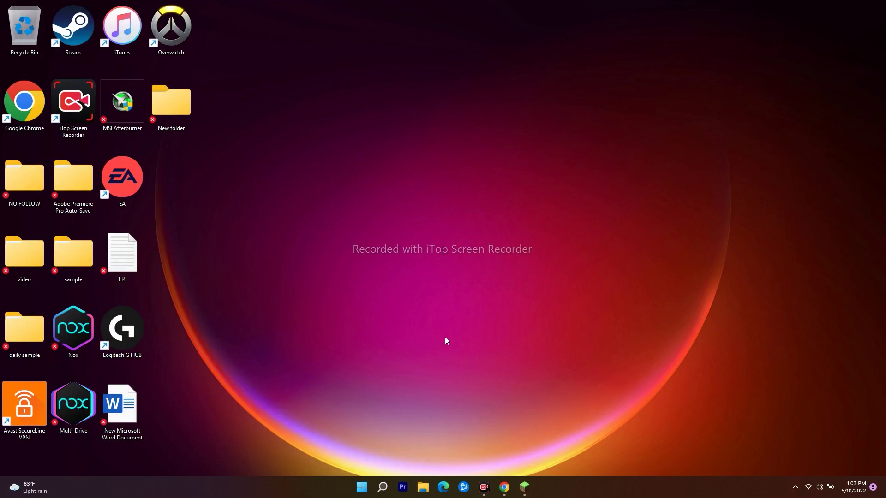
Open the Apps & features page of the Windows Settings
click(383, 485)
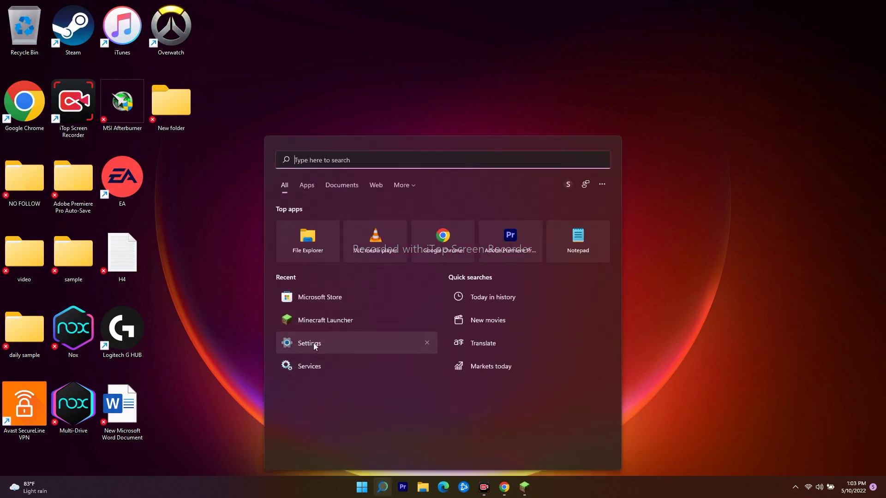
click(314, 342)
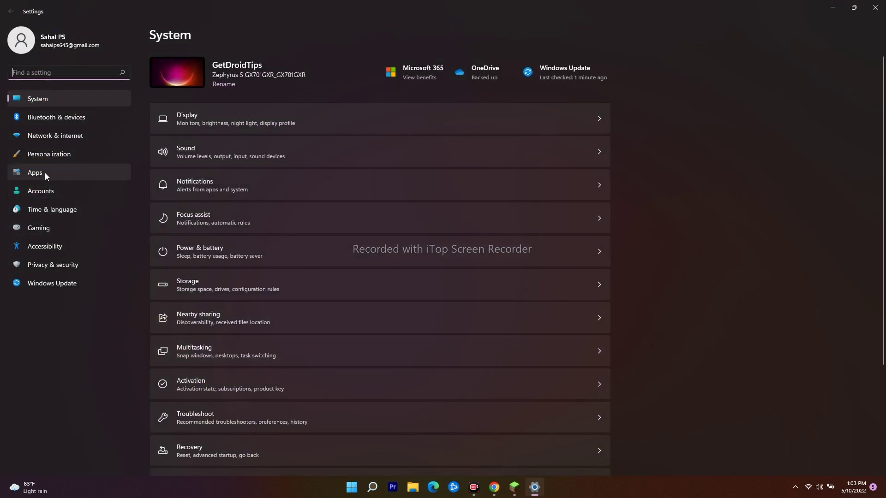
click(41, 174)
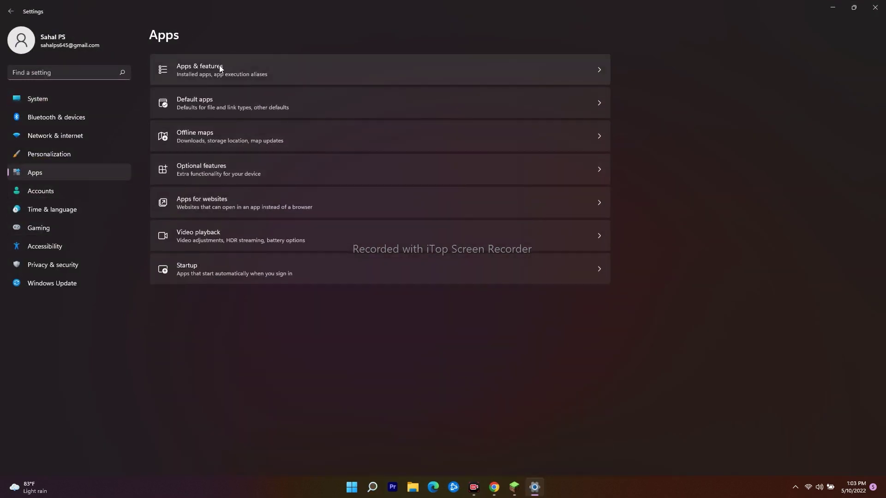
click(220, 68)
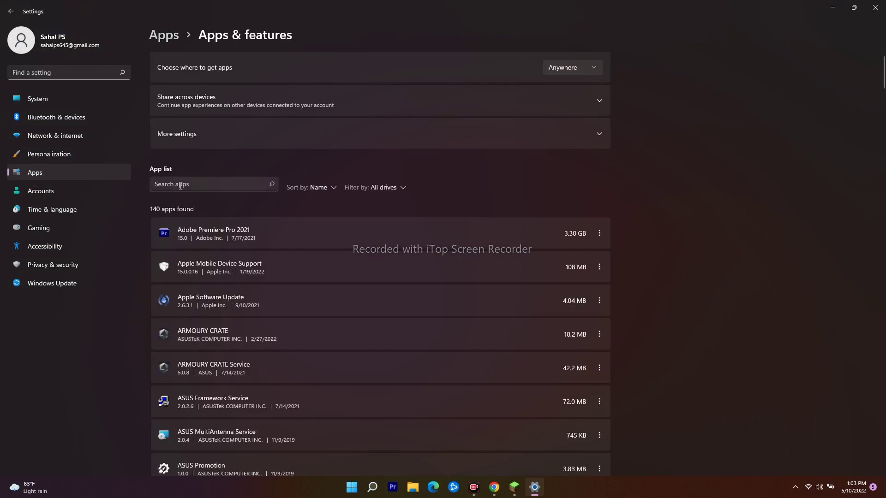
Search the installed apps for "minecr", view the management options of Minecraft Launcher, and close Settings
scroll(339, 284, down, 5)
scroll(336, 292, up, 5)
click(191, 184)
text(minecr)
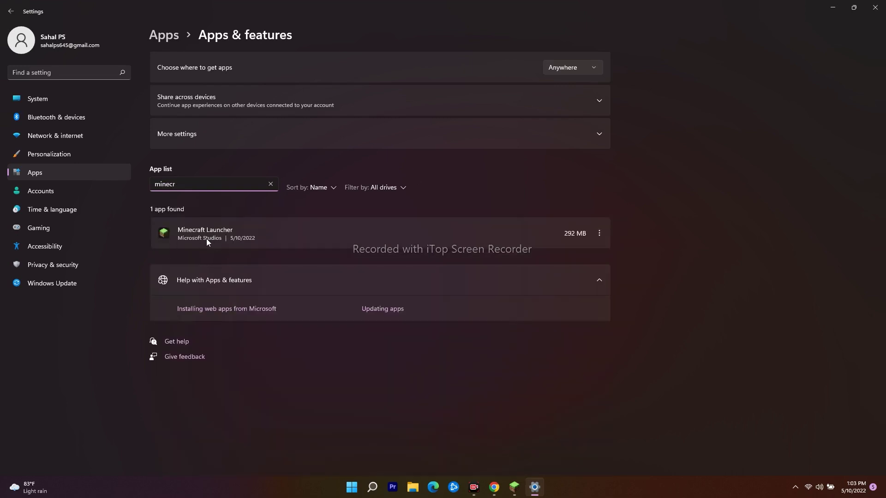
click(600, 234)
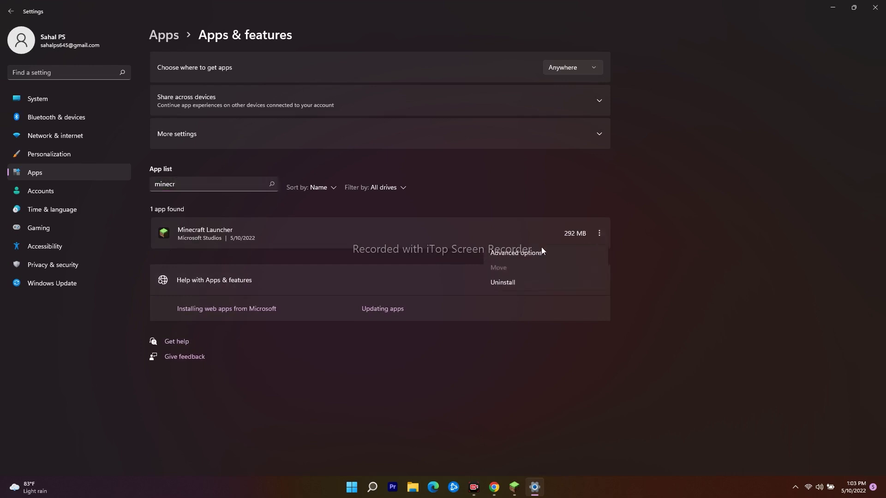
click(688, 268)
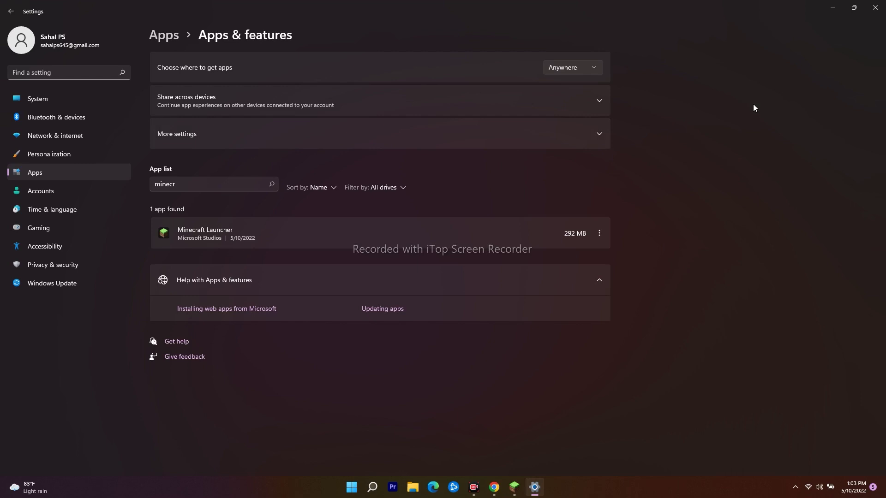
click(876, 7)
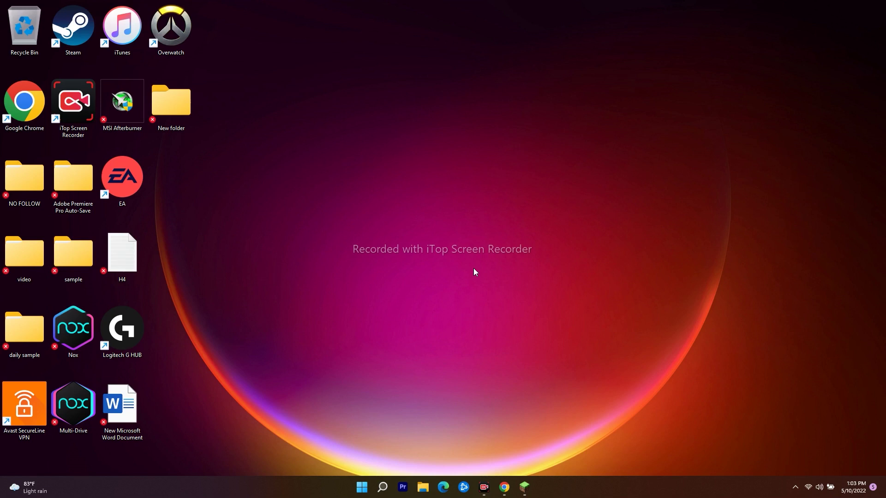
Open the user's temporary files folder by running %temp%
key(super+r)
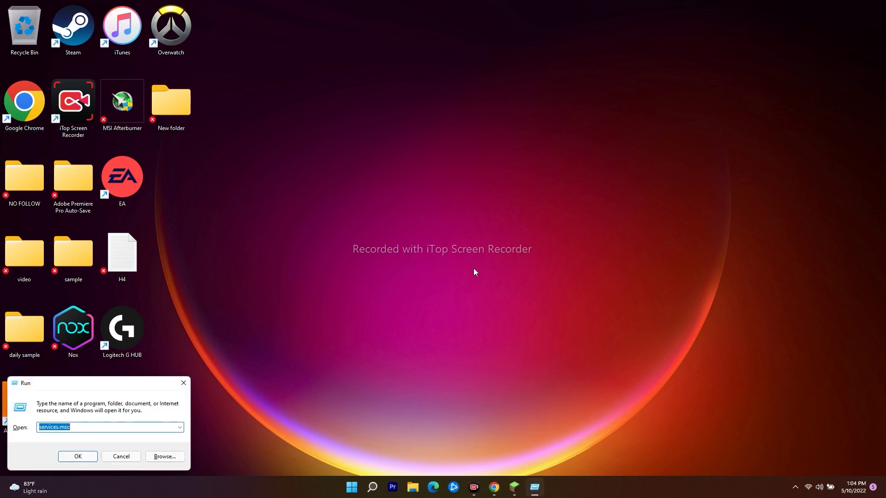
key(BackSpace)
text(%temp)
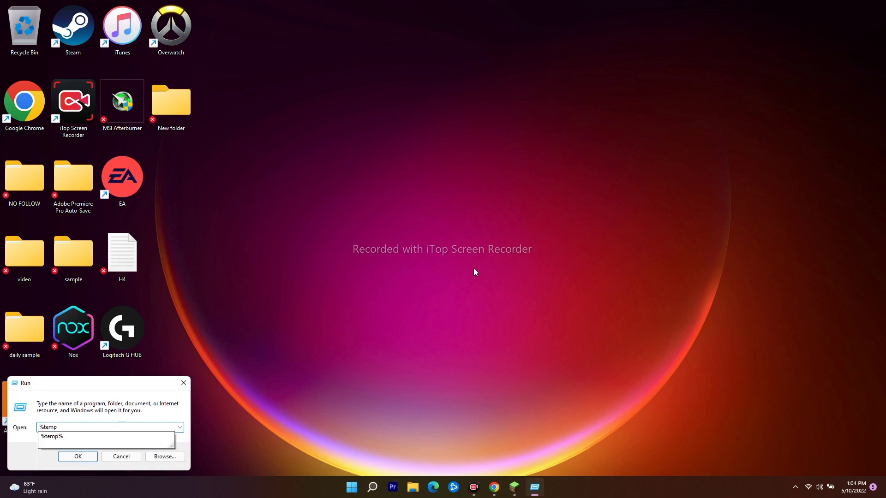
text(%)
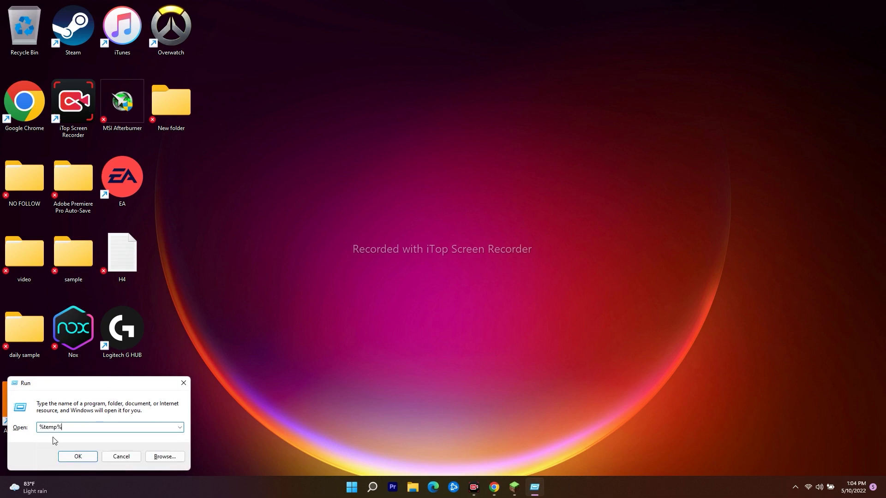
click(78, 457)
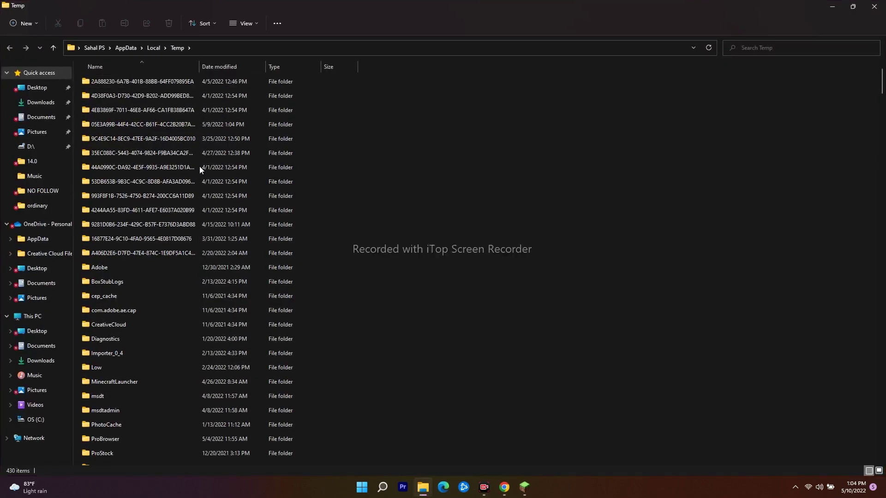
Select all items in the Temp folder and delete them
scroll(415, 276, down, 4)
scroll(415, 275, down, 5)
scroll(415, 275, up, 10)
key(ctrl+a)
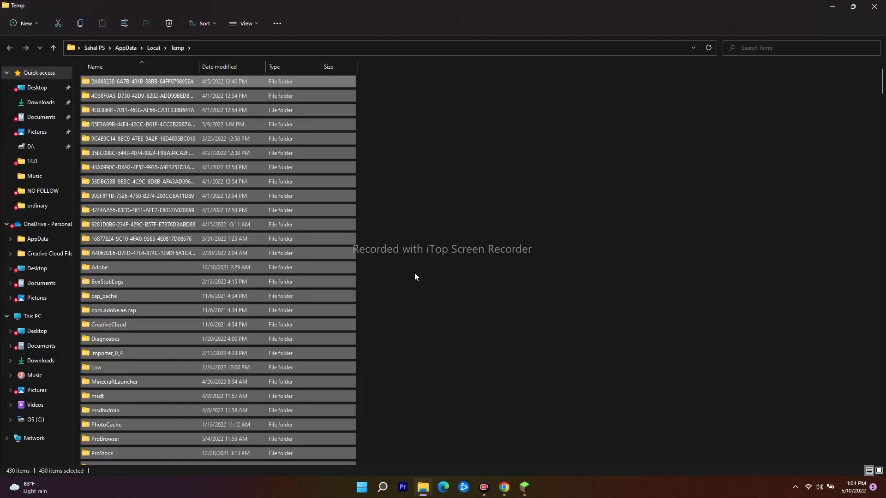
right_click(345, 220)
click(415, 231)
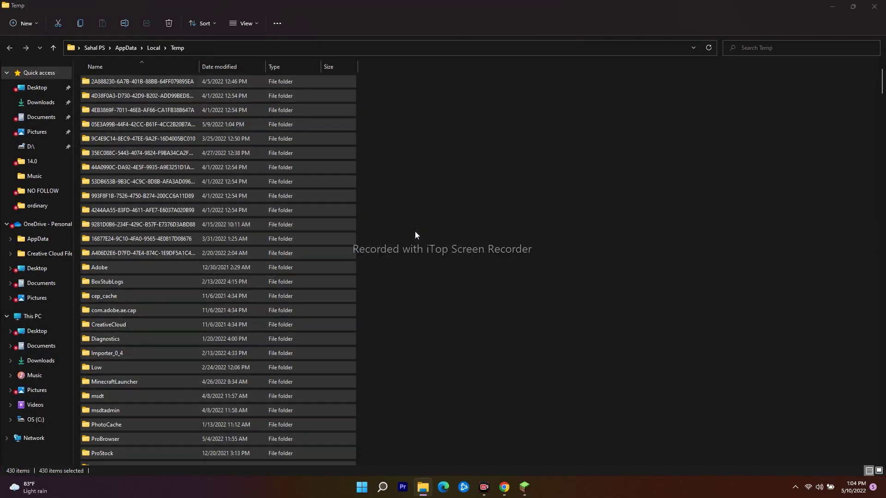
Skip all files that are in use during the deletion, and minimize the Temp folder window
click(230, 203)
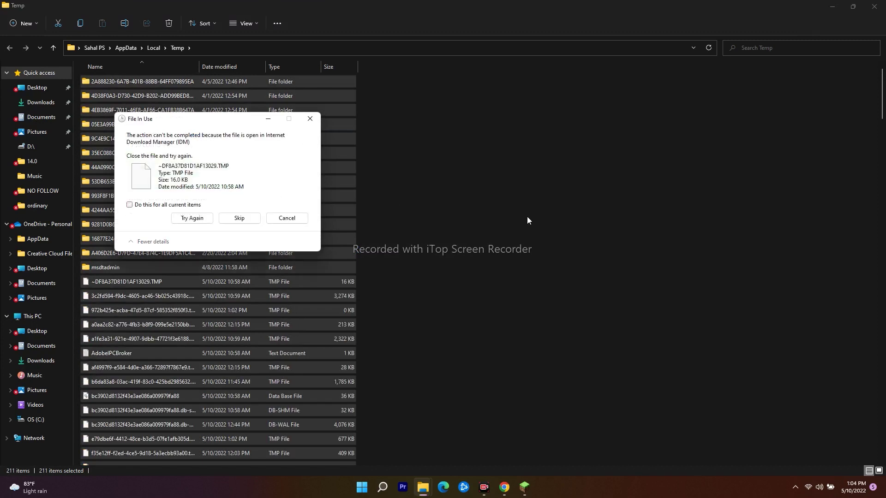
click(183, 205)
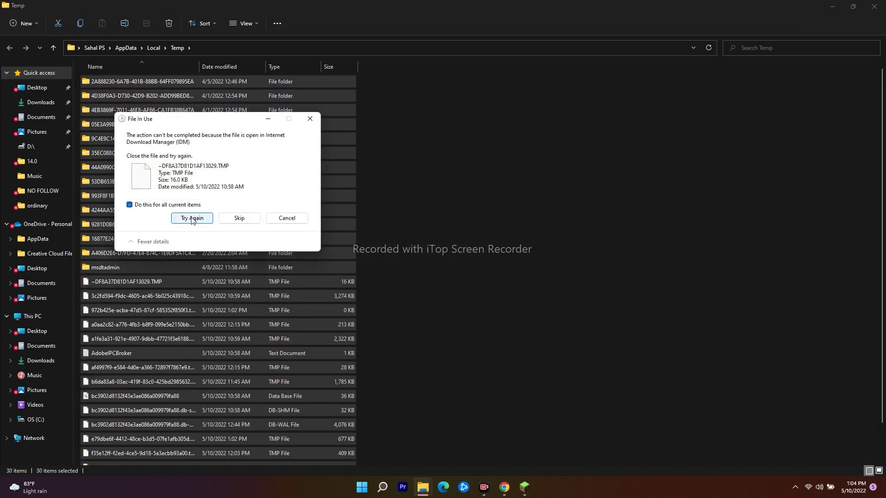
click(206, 219)
click(168, 205)
click(240, 219)
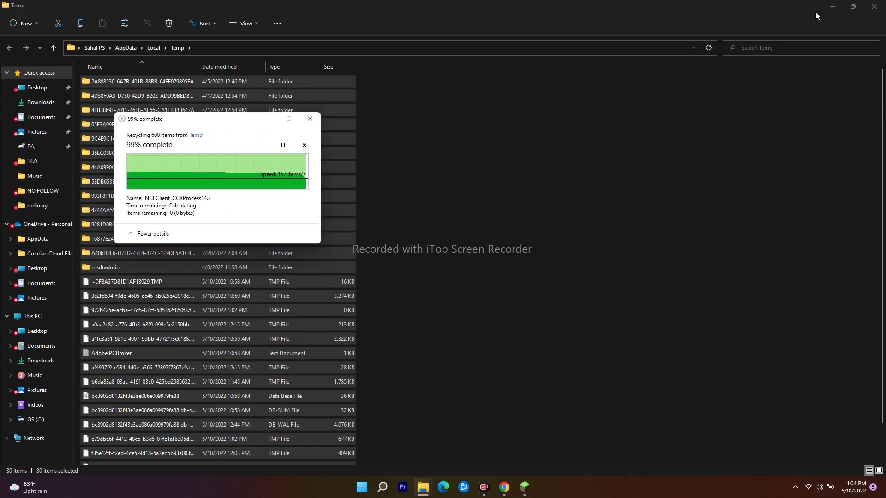
click(830, 7)
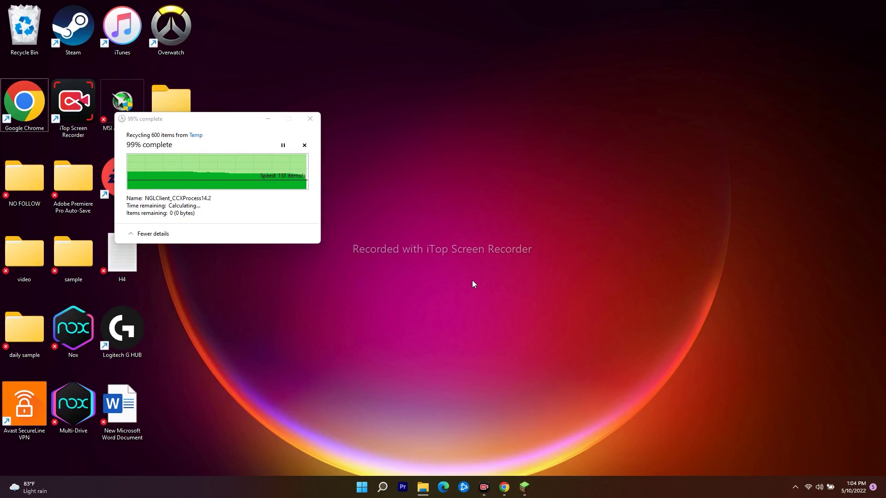
click(359, 489)
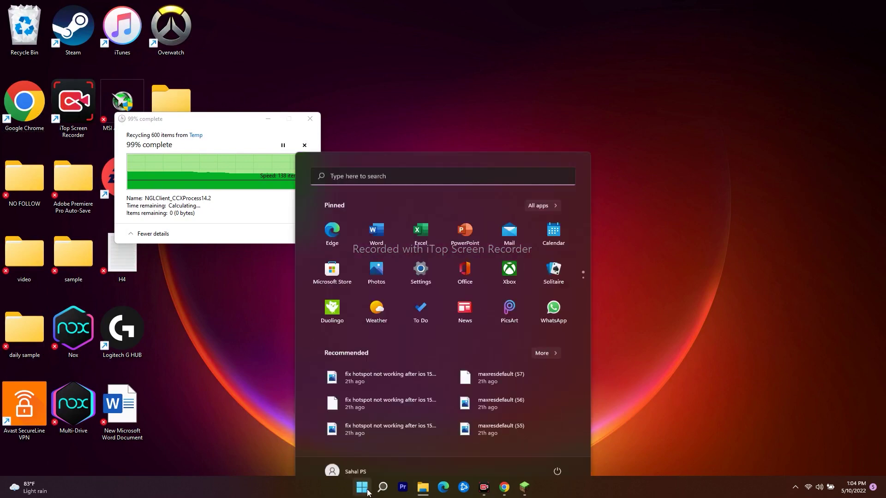
click(696, 410)
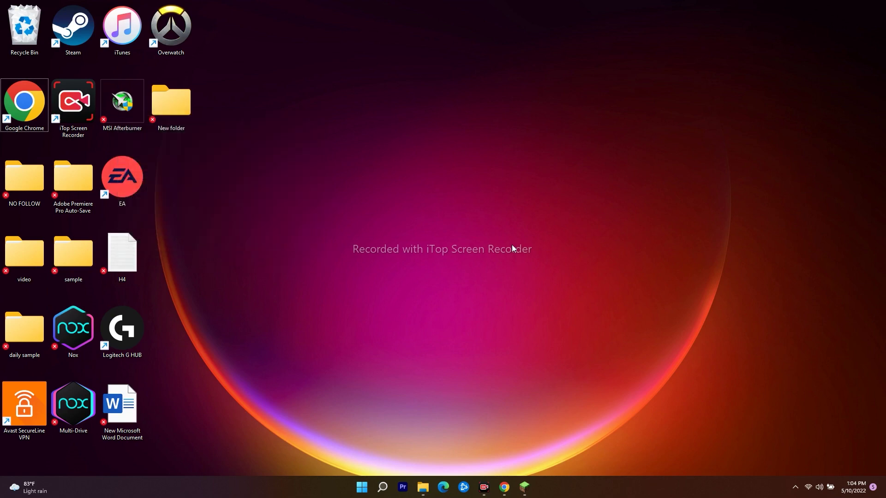
Bring up the running Minecraft Launcher to check its login screen, and minimize it again
click(525, 487)
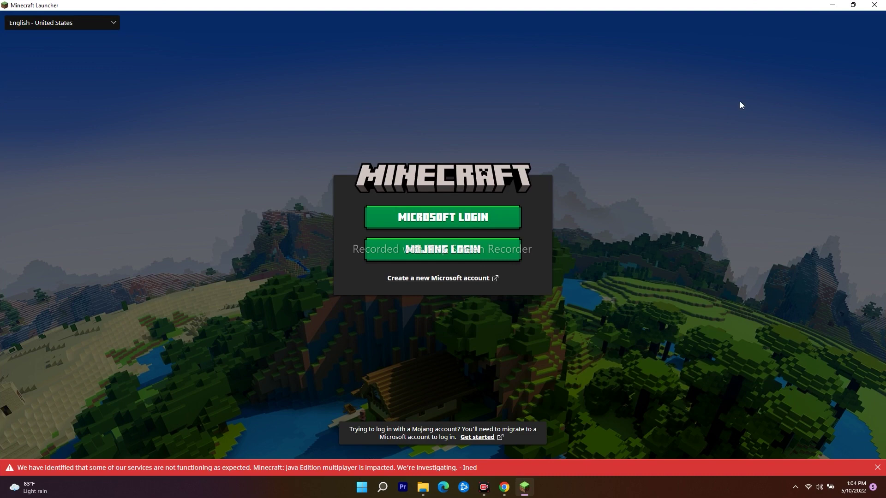
click(833, 5)
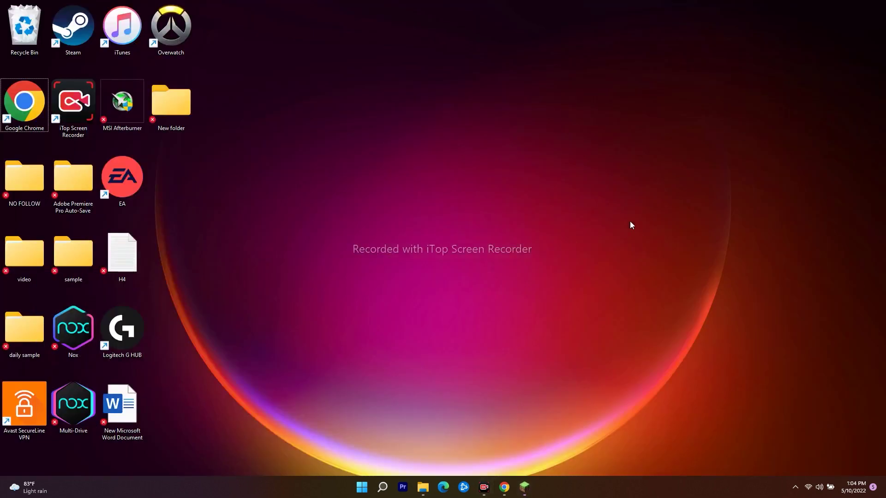